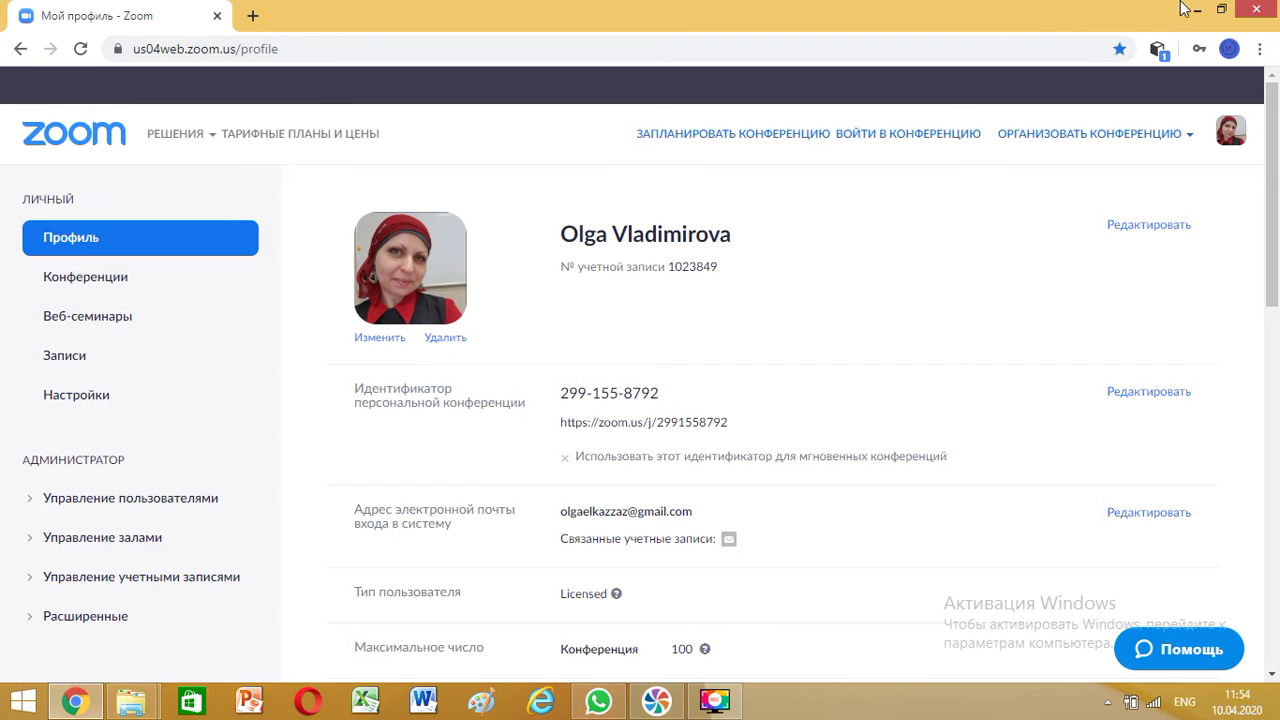
Open the personal settings page (Настройки) of the Zoom account.
{"action": "left_click", "coordinate": [1197, 10]}
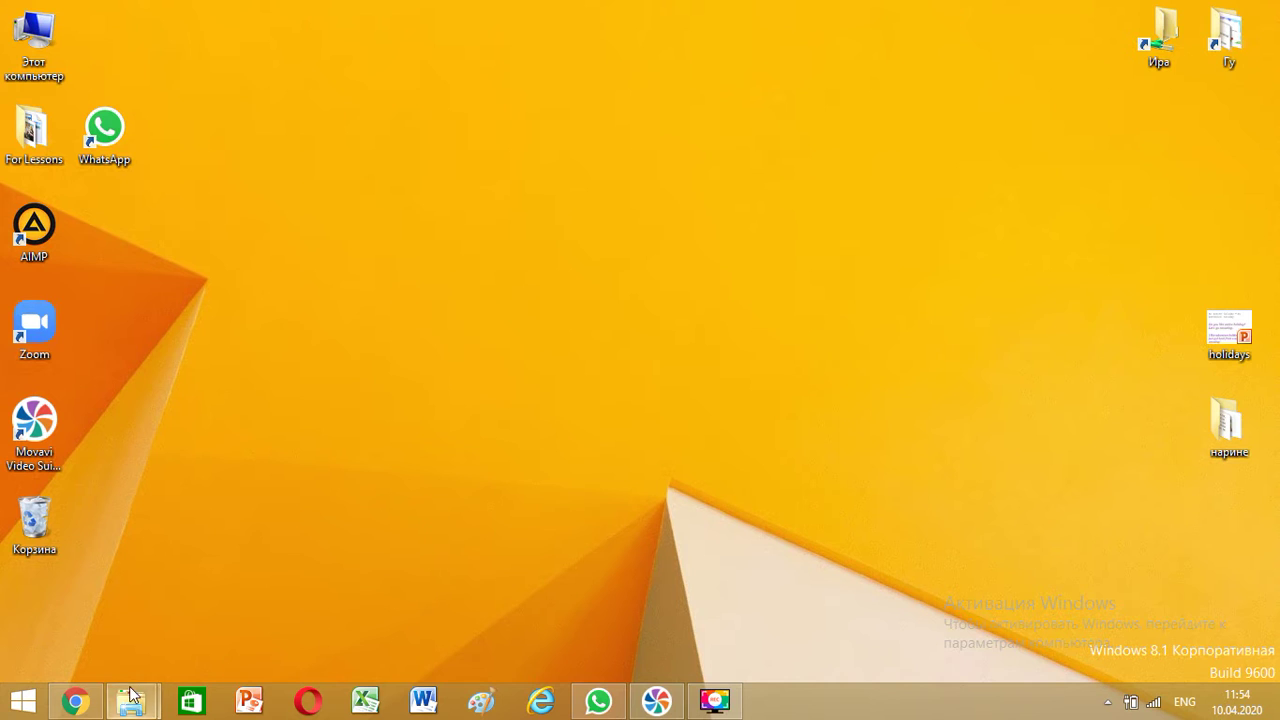
{"action": "left_click", "coordinate": [72, 703]}
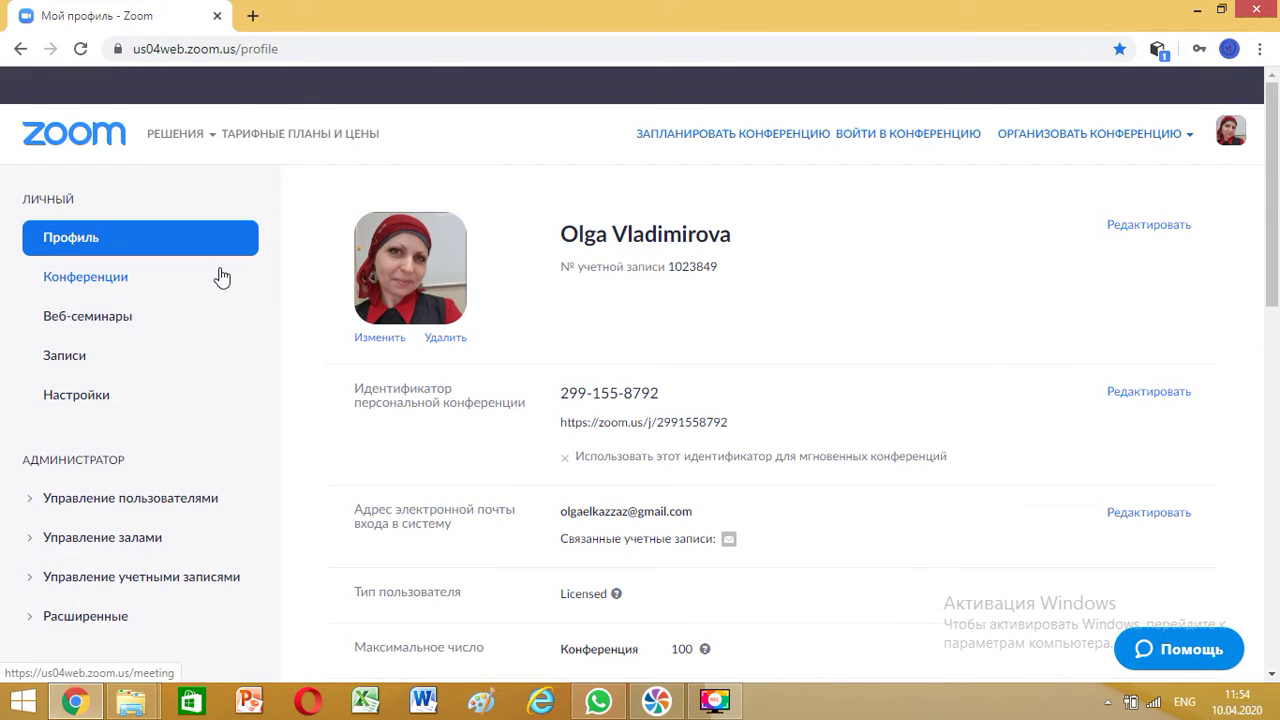
{"action": "left_click", "coordinate": [107, 403]}
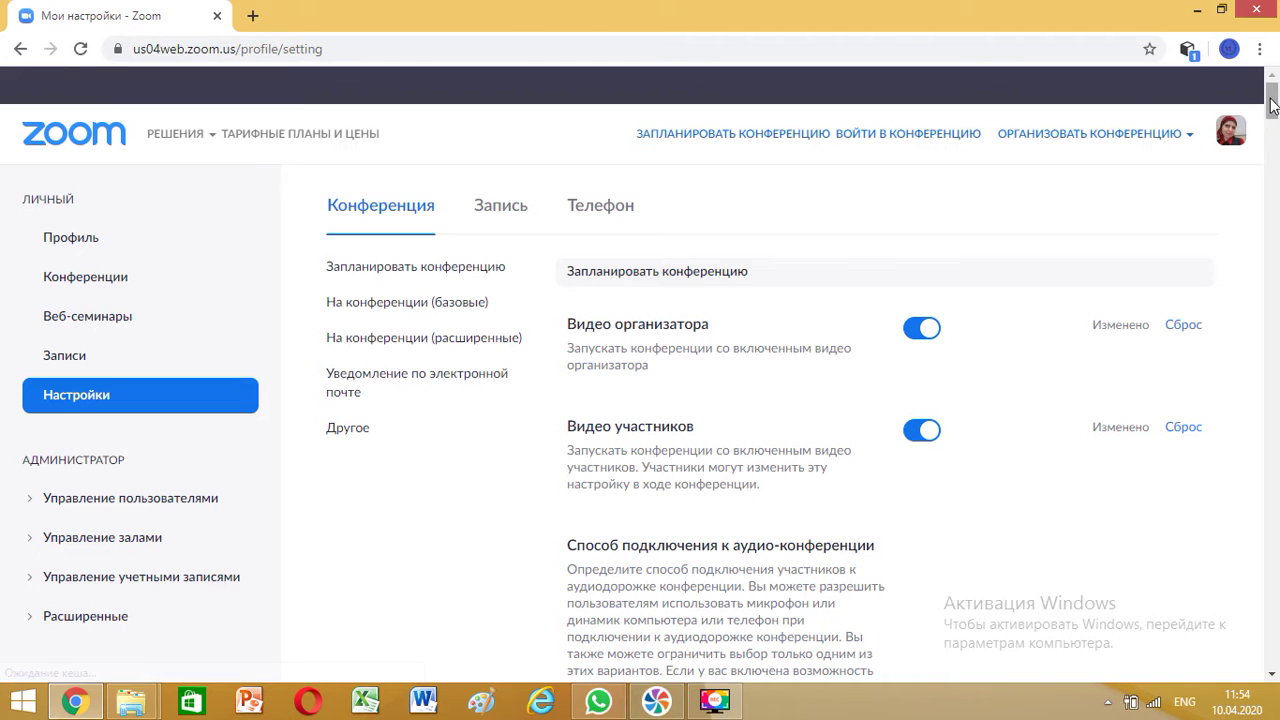
Examine the meeting scheduling settings, covering video, audio type, joining before the host, personal meeting ID, authentication and password requirements.
{"action": "left_click_drag", "start_coordinate": [1272, 103], "coordinate": [1271, 110]}
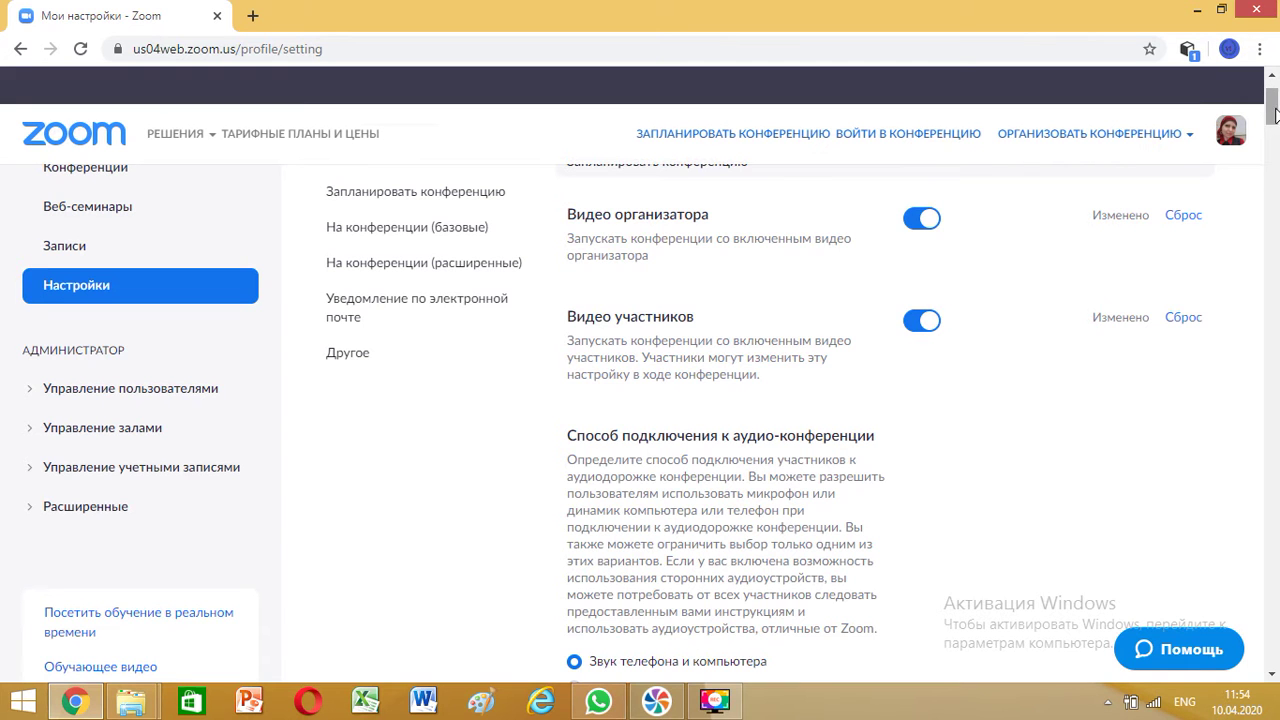
{"action": "left_click_drag", "start_coordinate": [1272, 112], "coordinate": [1272, 106]}
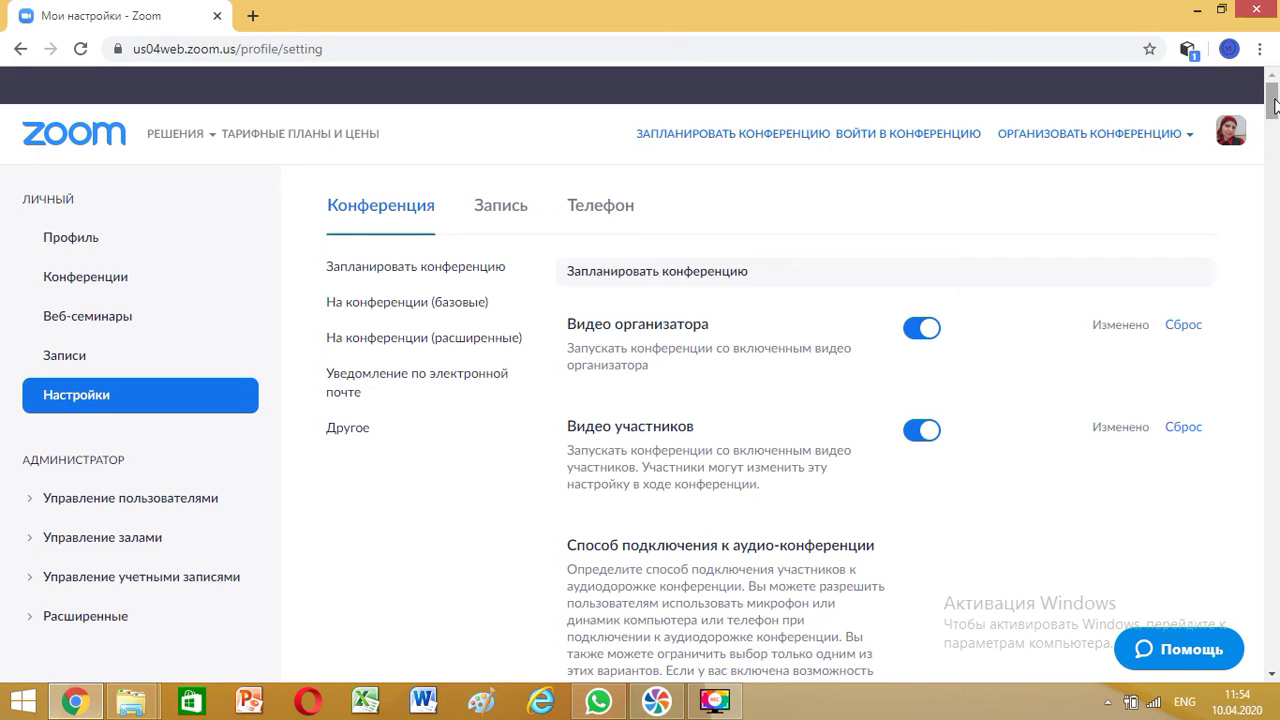
{"action": "left_click_drag", "start_coordinate": [1274, 108], "coordinate": [1277, 125]}
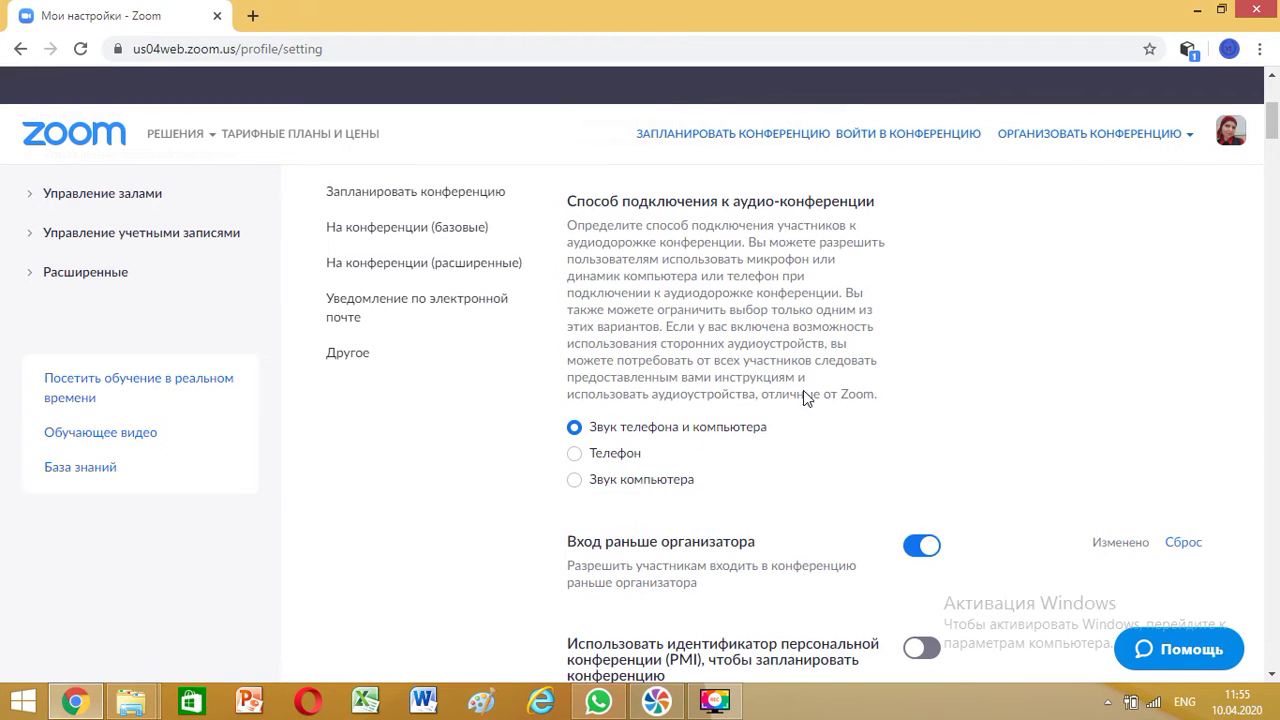
{"action": "left_click_drag", "start_coordinate": [1275, 130], "coordinate": [1275, 147]}
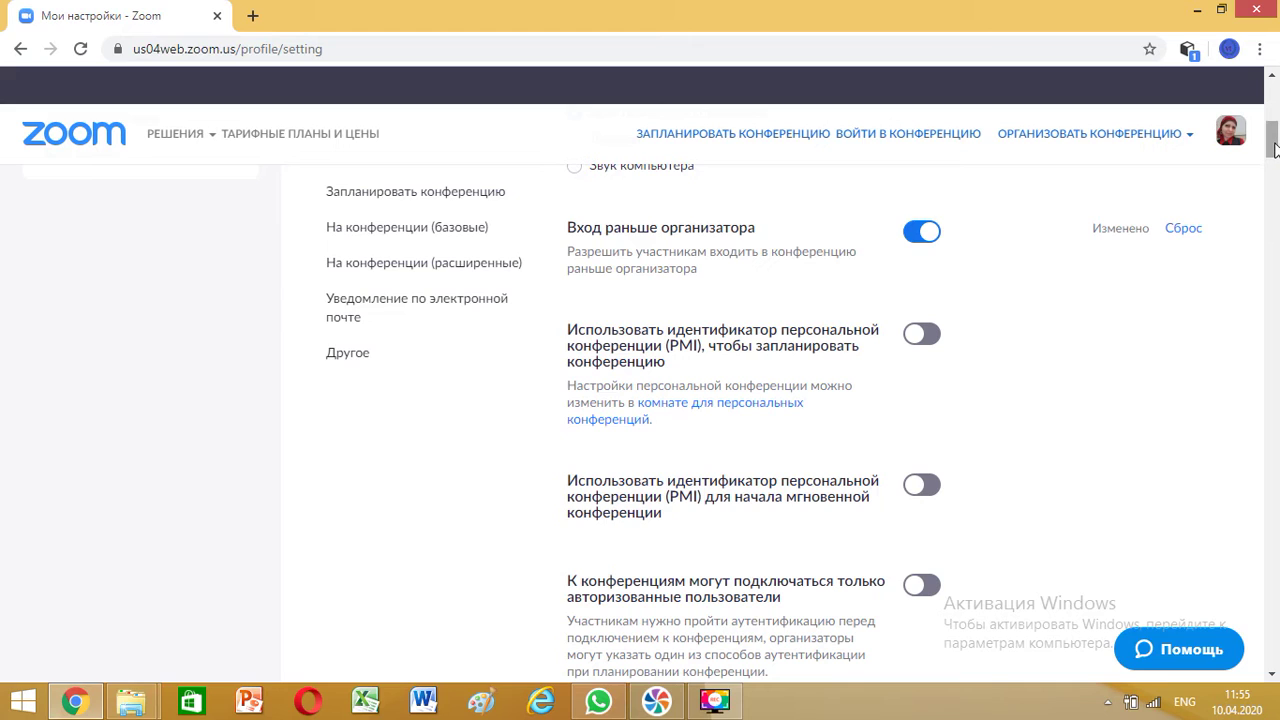
{"action": "left_click_drag", "start_coordinate": [1275, 148], "coordinate": [1275, 150]}
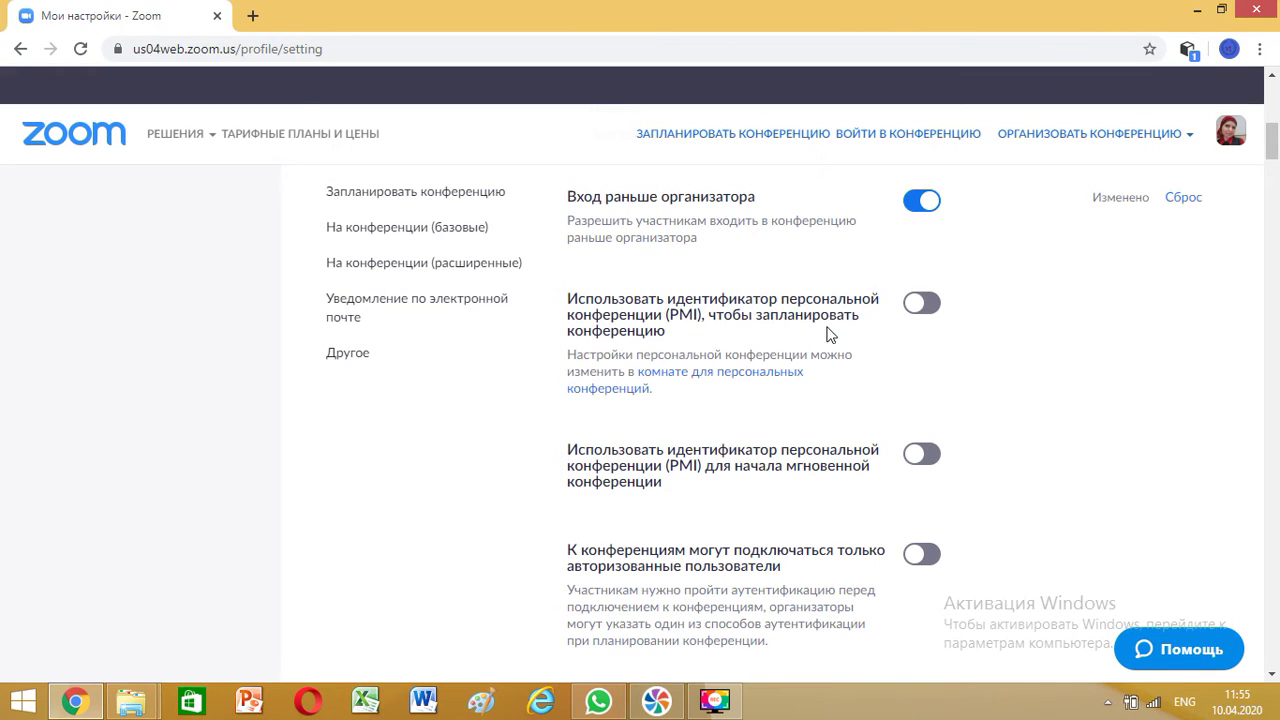
{"action": "left_click_drag", "start_coordinate": [1275, 145], "coordinate": [1275, 155]}
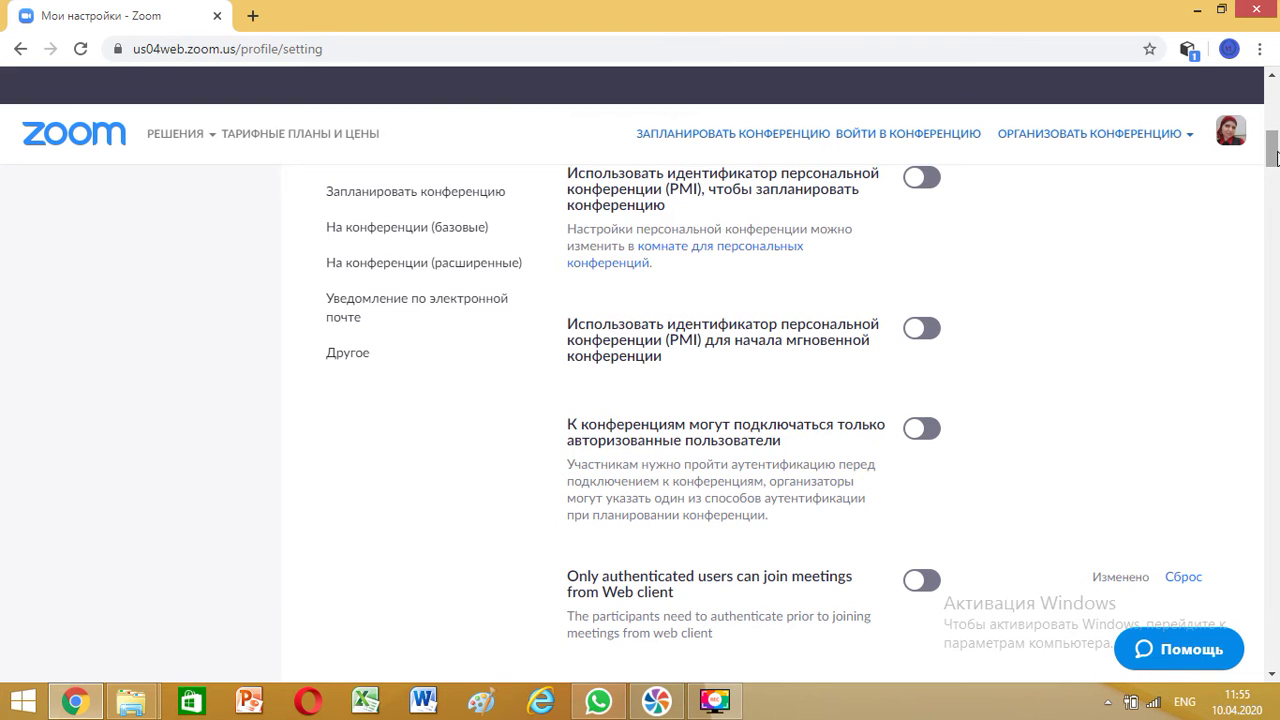
{"action": "left_click_drag", "start_coordinate": [1275, 158], "coordinate": [1275, 178]}
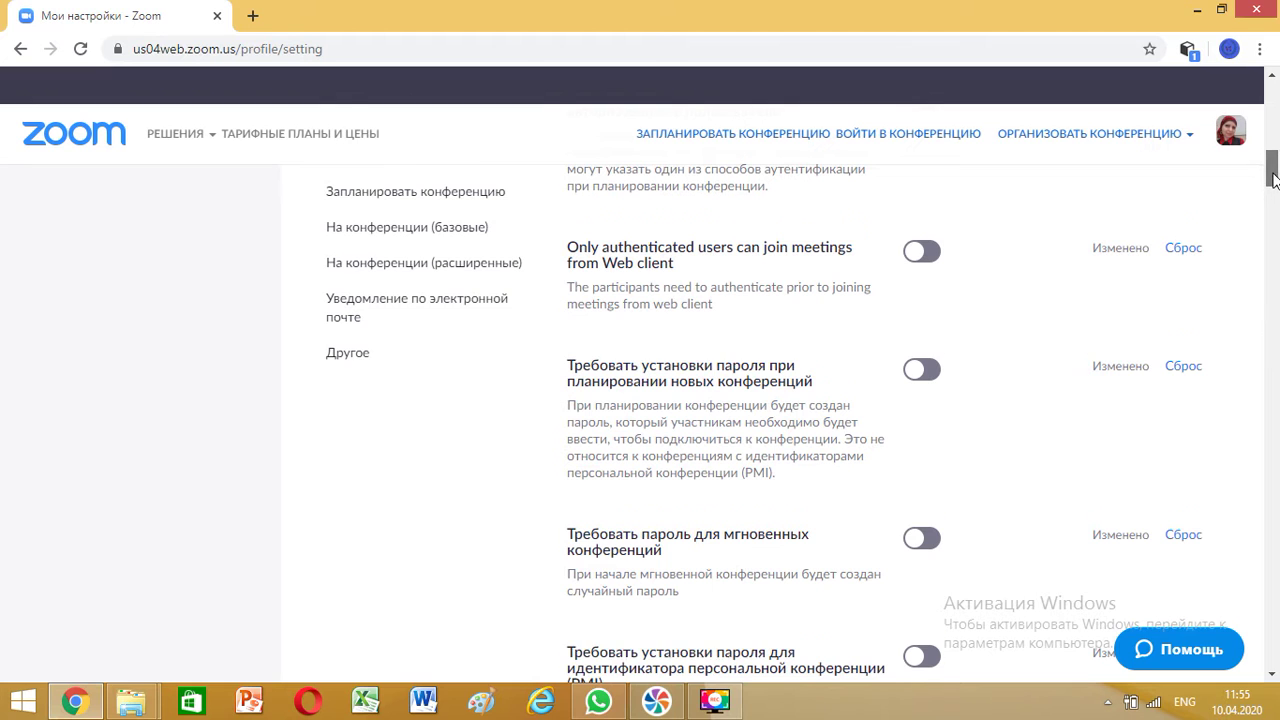
{"action": "left_click_drag", "start_coordinate": [1273, 172], "coordinate": [1274, 185]}
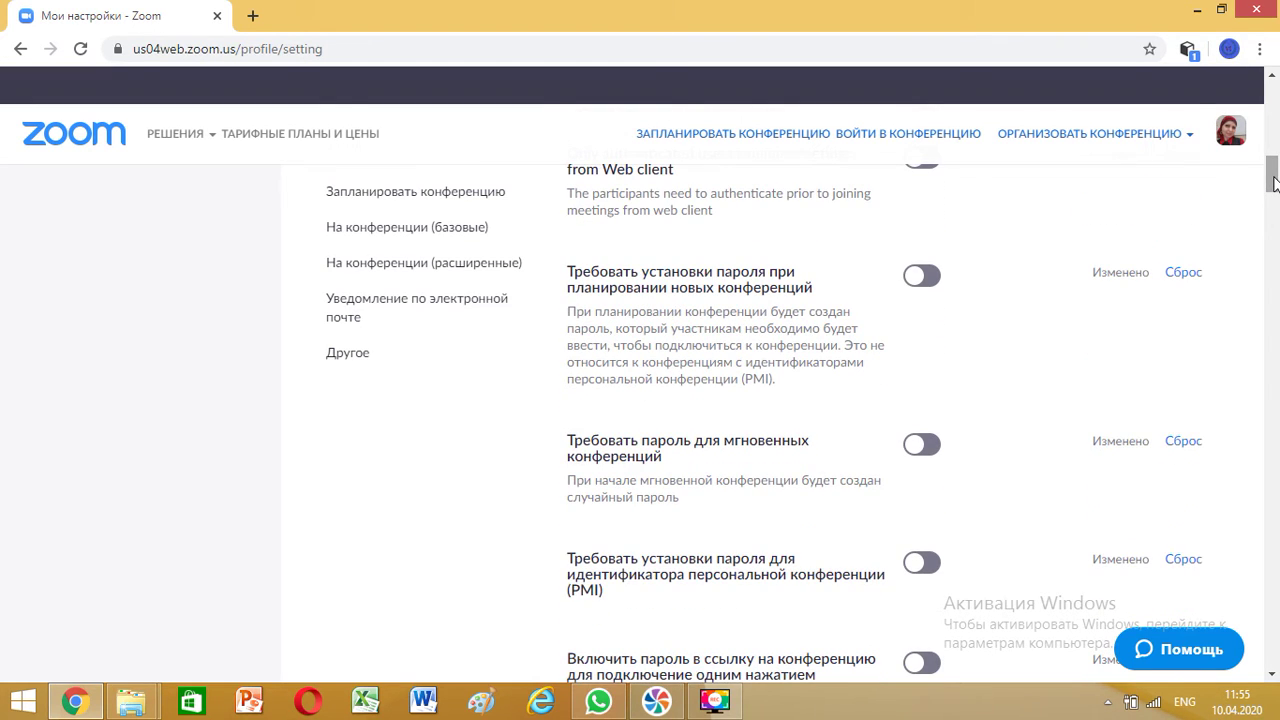
{"action": "left_click_drag", "start_coordinate": [1273, 180], "coordinate": [1273, 203]}
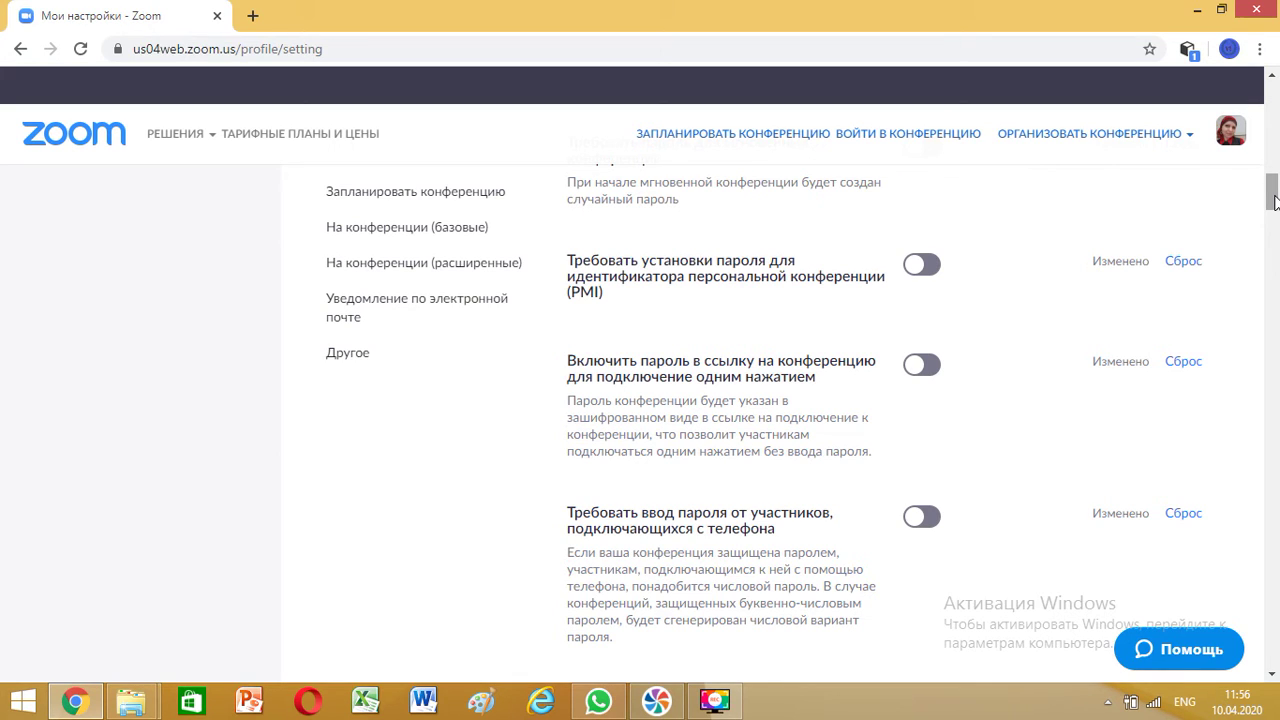
{"action": "left_click_drag", "start_coordinate": [1273, 200], "coordinate": [1273, 232]}
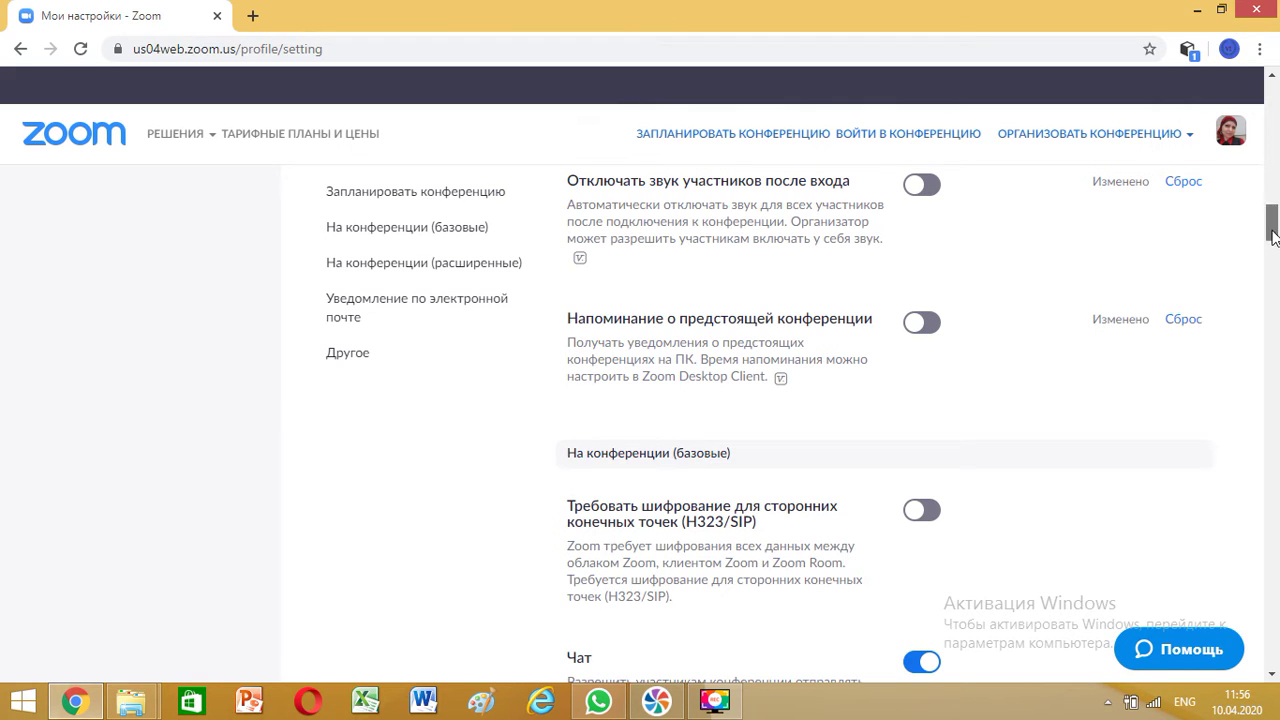
Review the basic in-meeting settings for encryption, chat, entry sounds, file transfer, feedback, co-host, polls and screen sharing.
{"action": "left_click_drag", "start_coordinate": [1275, 238], "coordinate": [1274, 252]}
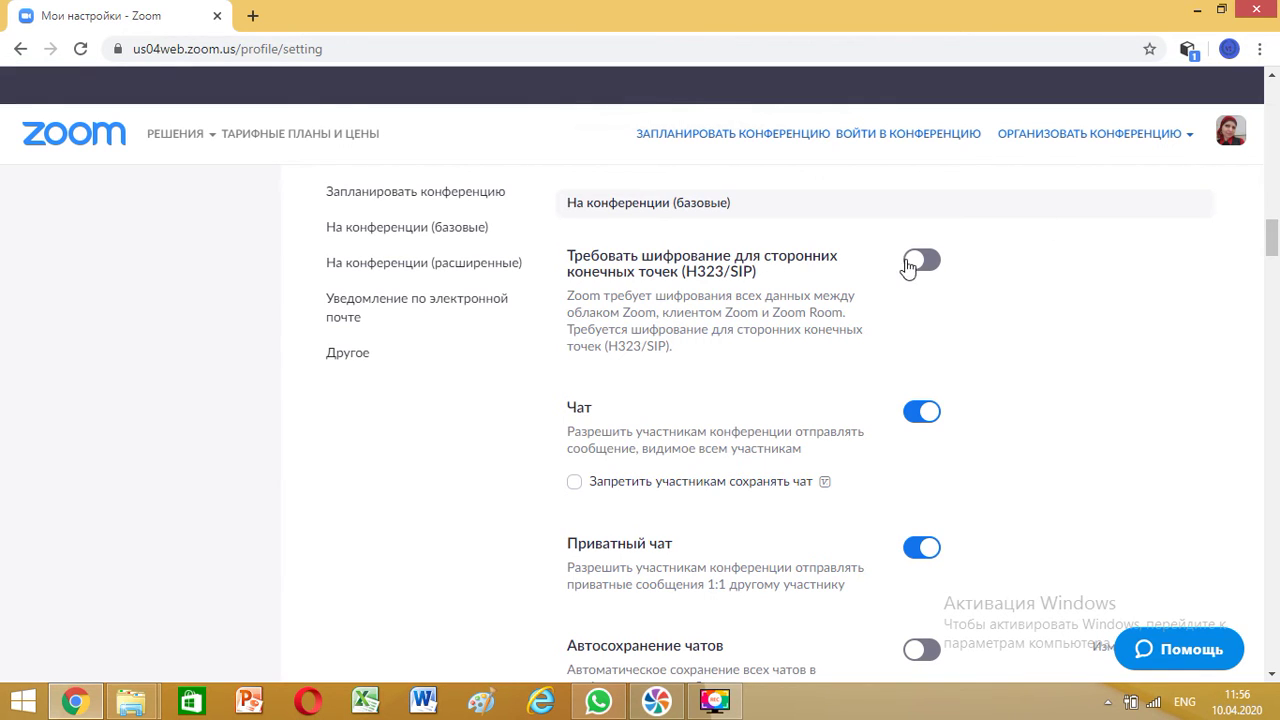
{"action": "left_click_drag", "start_coordinate": [1276, 220], "coordinate": [1276, 242]}
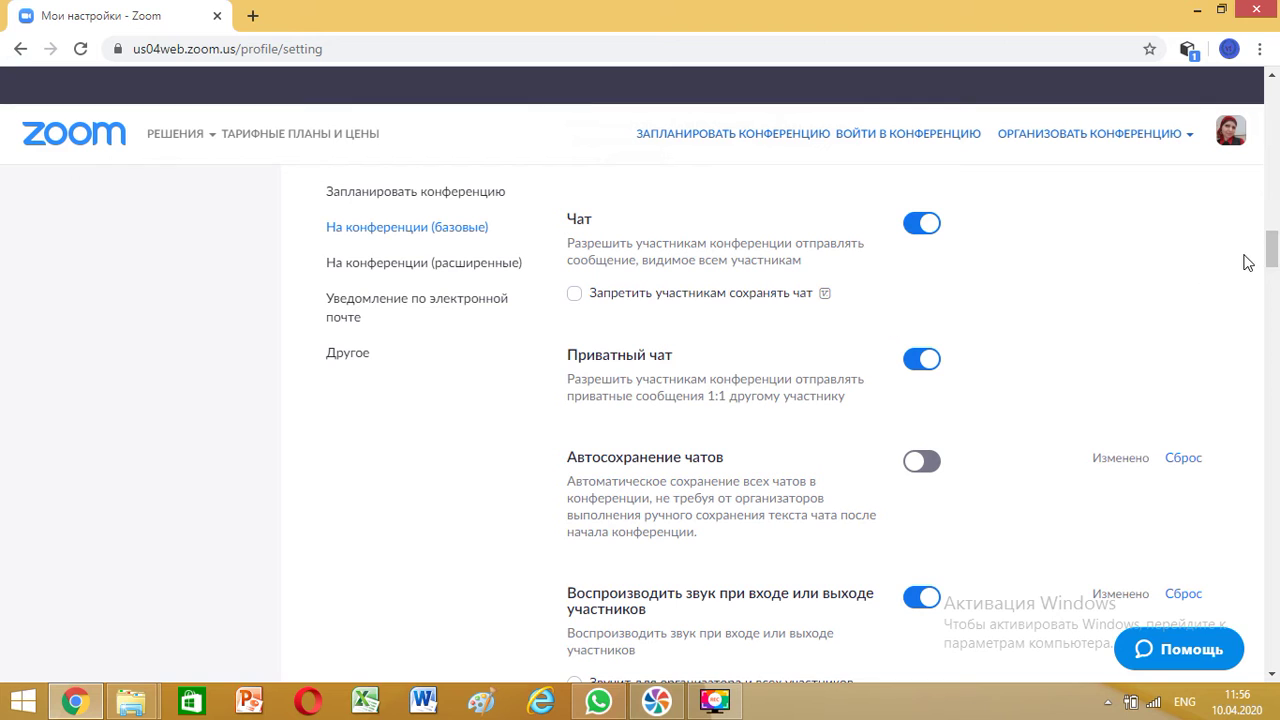
{"action": "left_click_drag", "start_coordinate": [1276, 254], "coordinate": [1275, 264]}
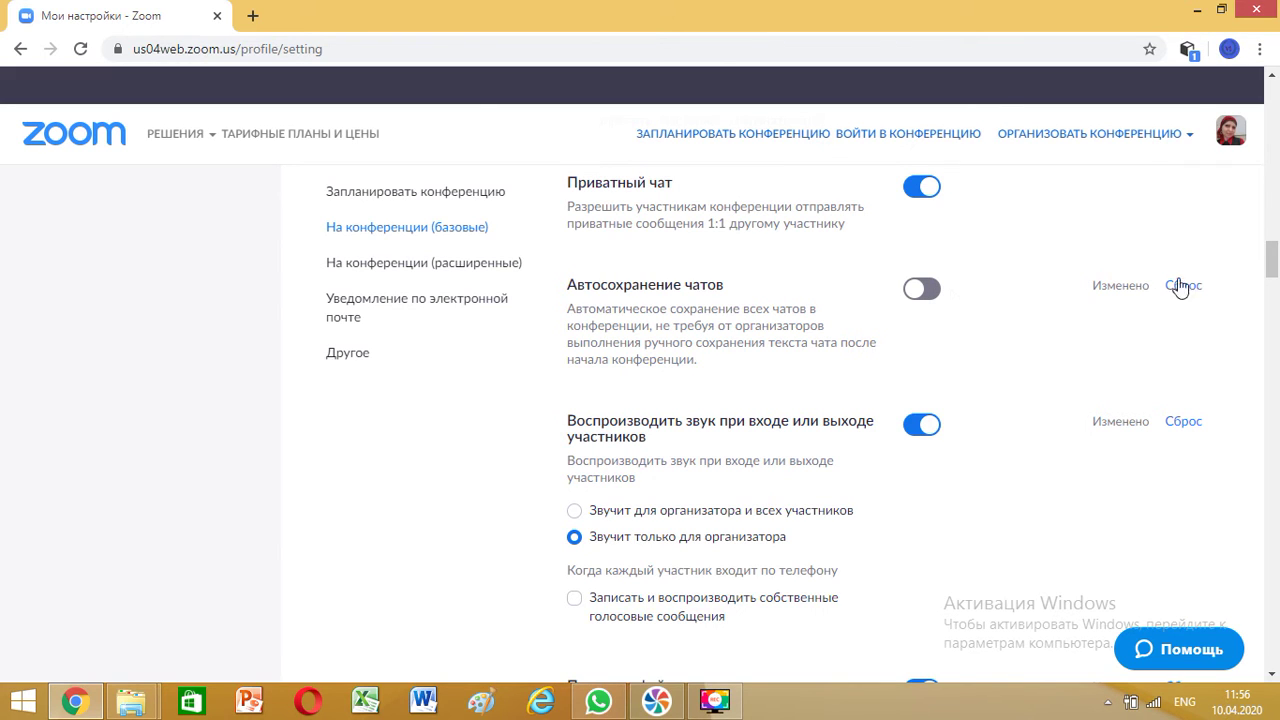
{"action": "left_click_drag", "start_coordinate": [1272, 260], "coordinate": [1270, 272]}
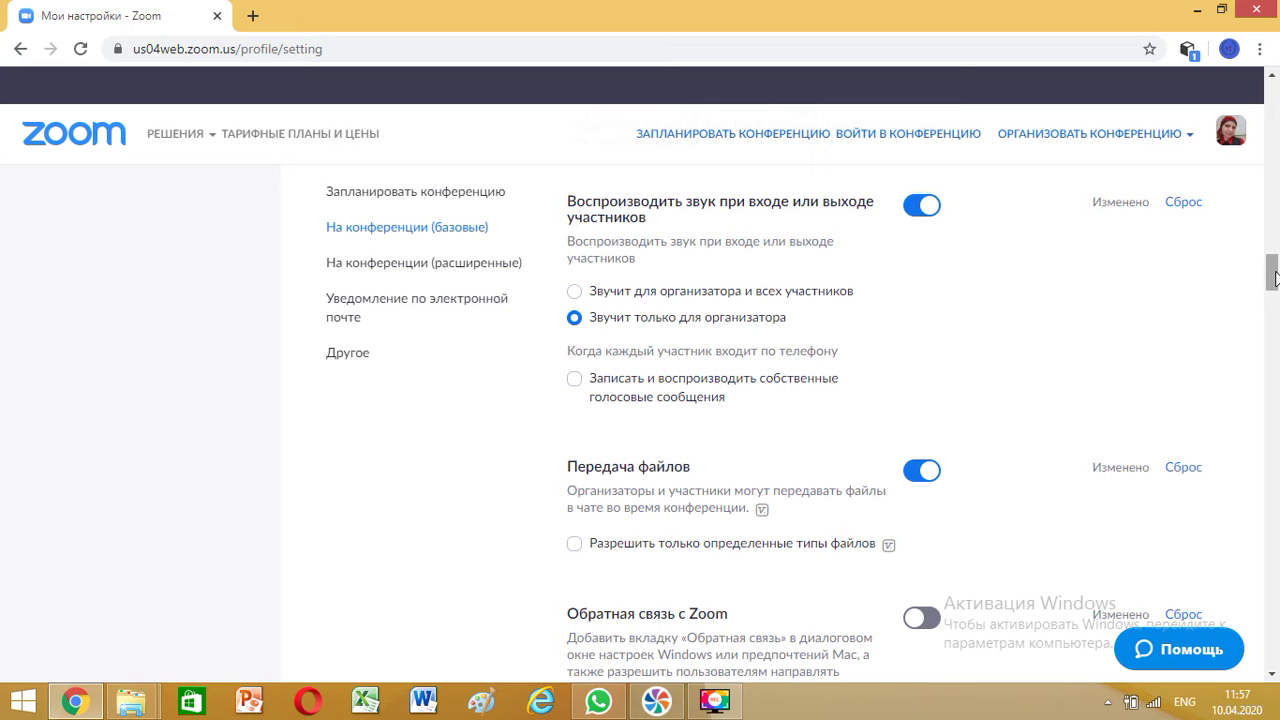
{"action": "left_click_drag", "start_coordinate": [1276, 276], "coordinate": [1276, 290]}
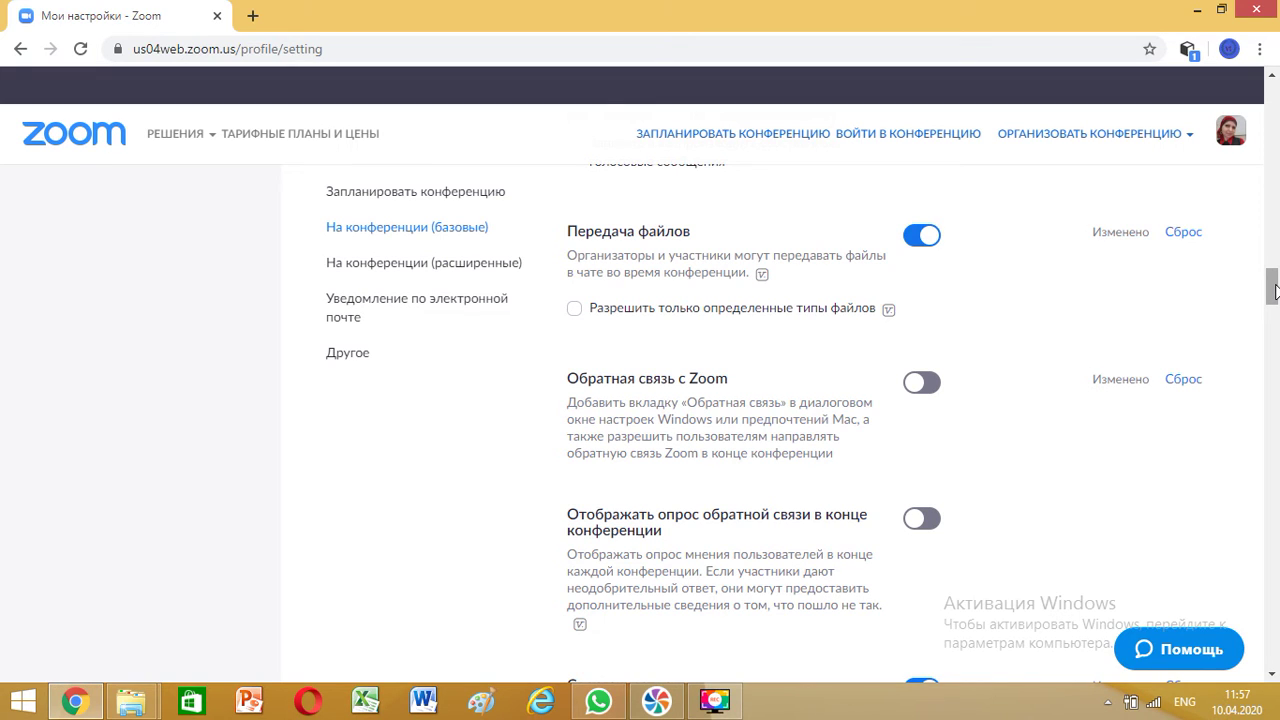
{"action": "left_click_drag", "start_coordinate": [1276, 290], "coordinate": [1275, 313]}
{"action": "scroll", "coordinate": [1273, 316], "scroll_direction": "down", "scroll_amount": 1}
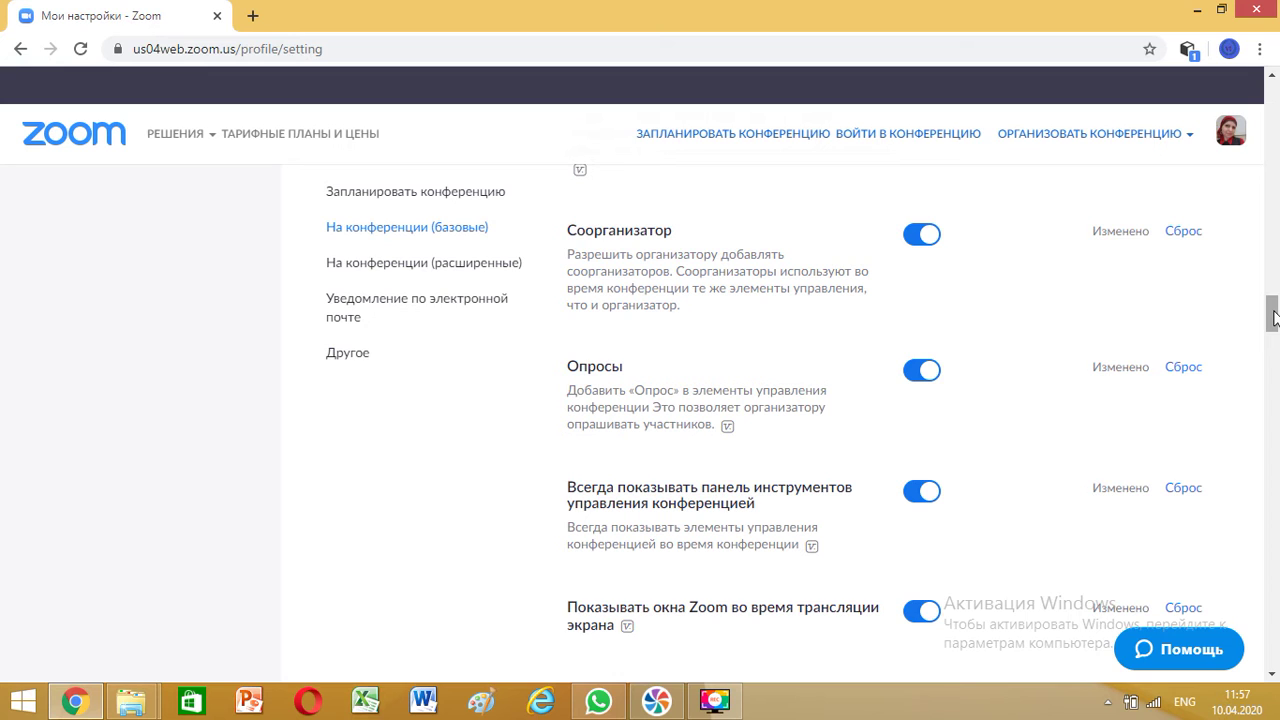
{"action": "left_click_drag", "start_coordinate": [1273, 318], "coordinate": [1273, 325]}
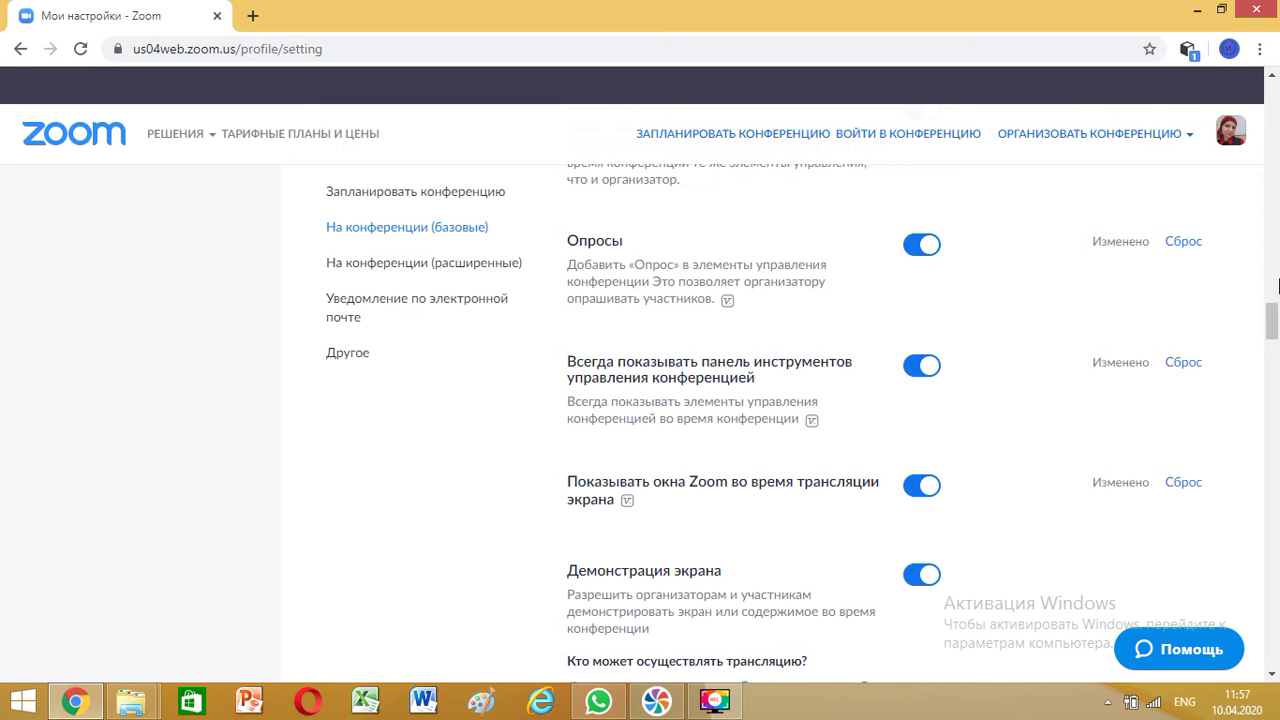
{"action": "left_click_drag", "start_coordinate": [1273, 330], "coordinate": [1273, 341]}
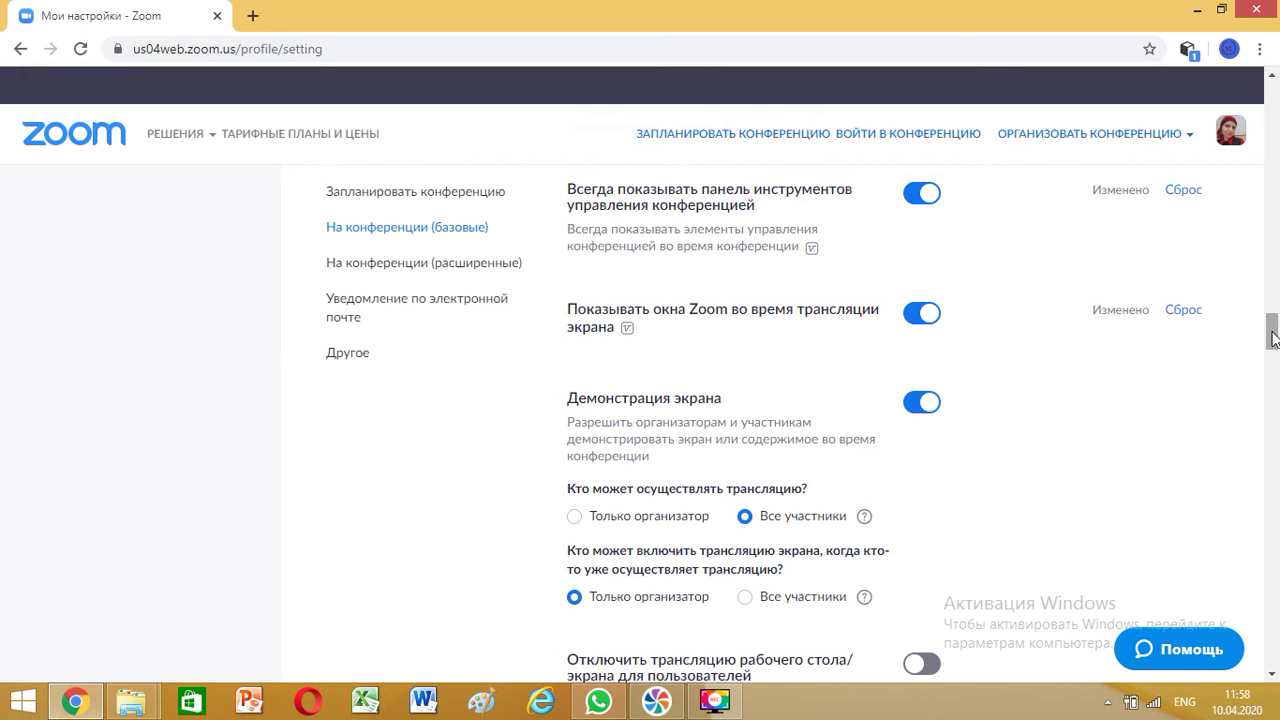
{"action": "left_click_drag", "start_coordinate": [1273, 338], "coordinate": [1273, 350]}
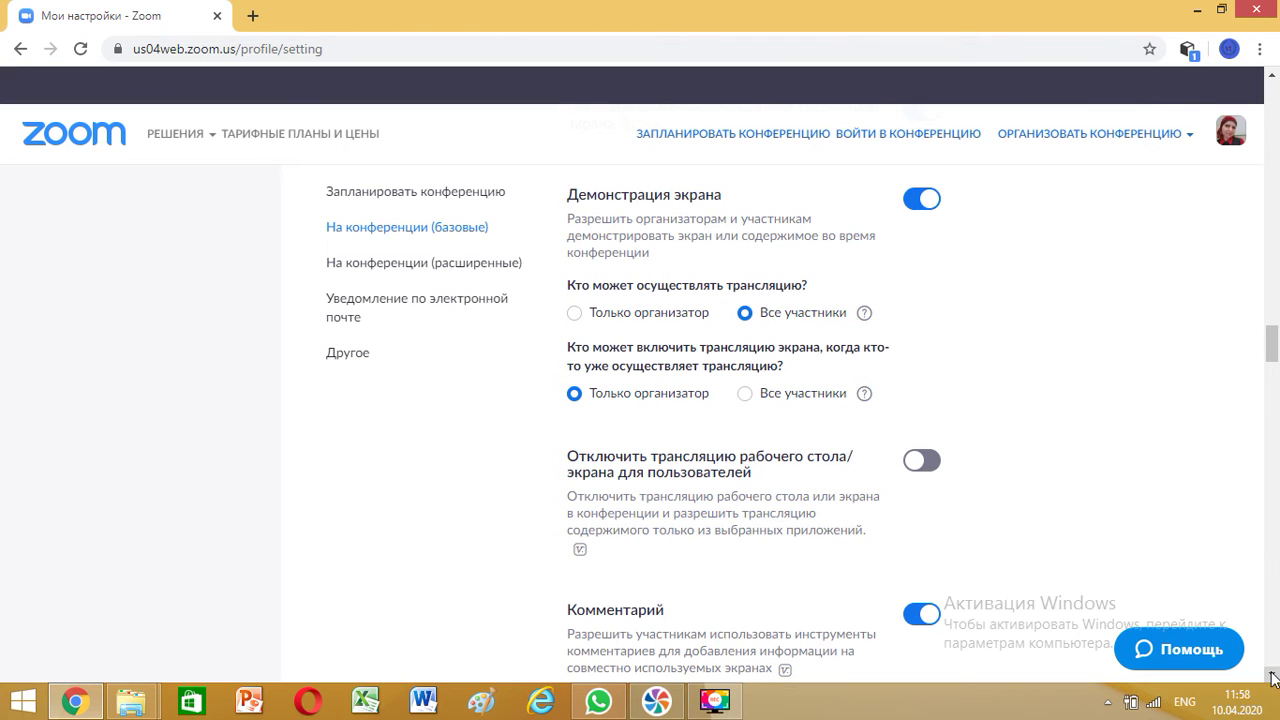
Review the basic in-meeting settings for annotation, whiteboard, remote control, nonverbal feedback, rejoining of removed participants and participant renaming.
{"action": "left_click_drag", "start_coordinate": [1272, 677], "coordinate": [1272, 677]}
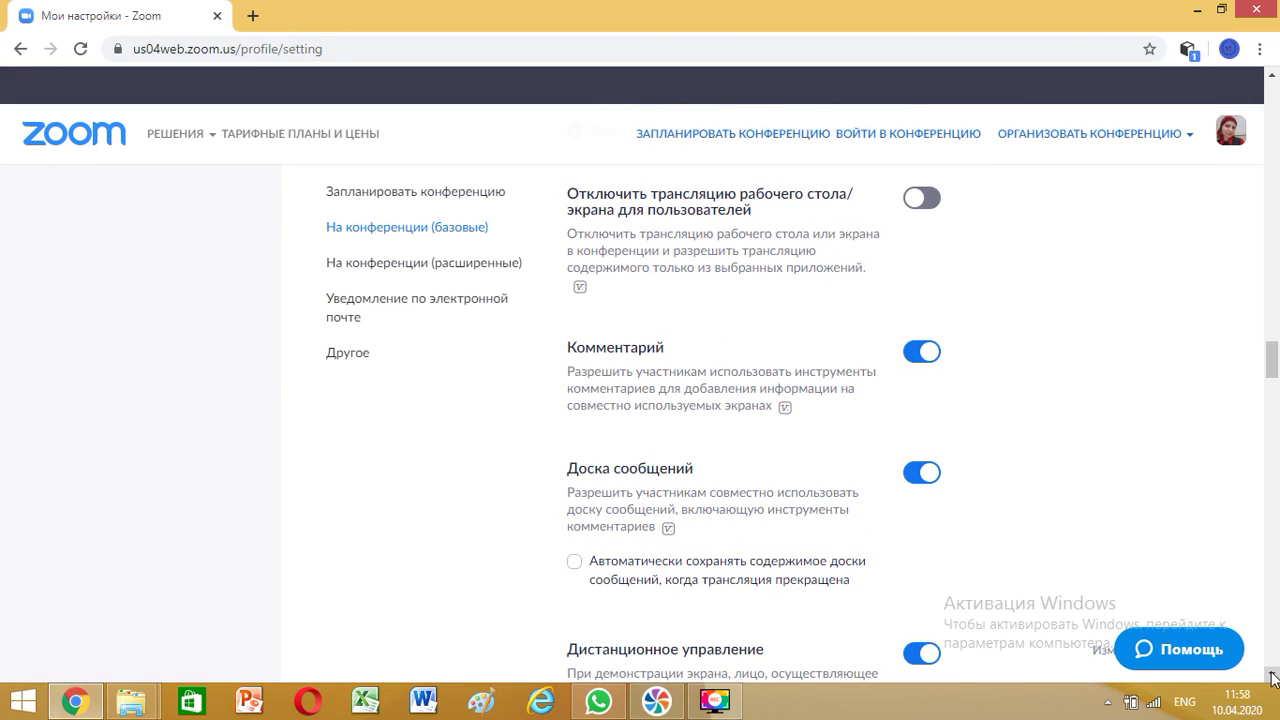
{"action": "left_click", "coordinate": [1272, 677]}
{"action": "left_click", "coordinate": [1272, 677]}
{"action": "left_click", "coordinate": [1272, 677]}
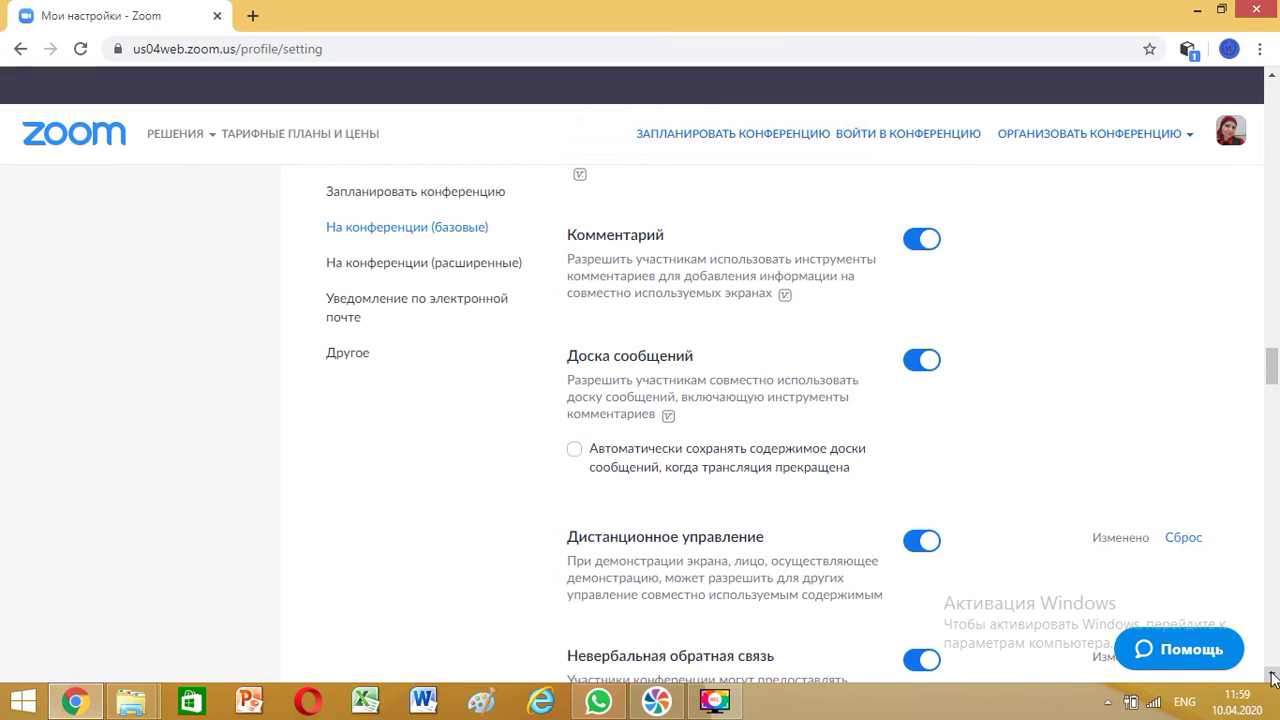
{"action": "left_click", "coordinate": [1272, 677]}
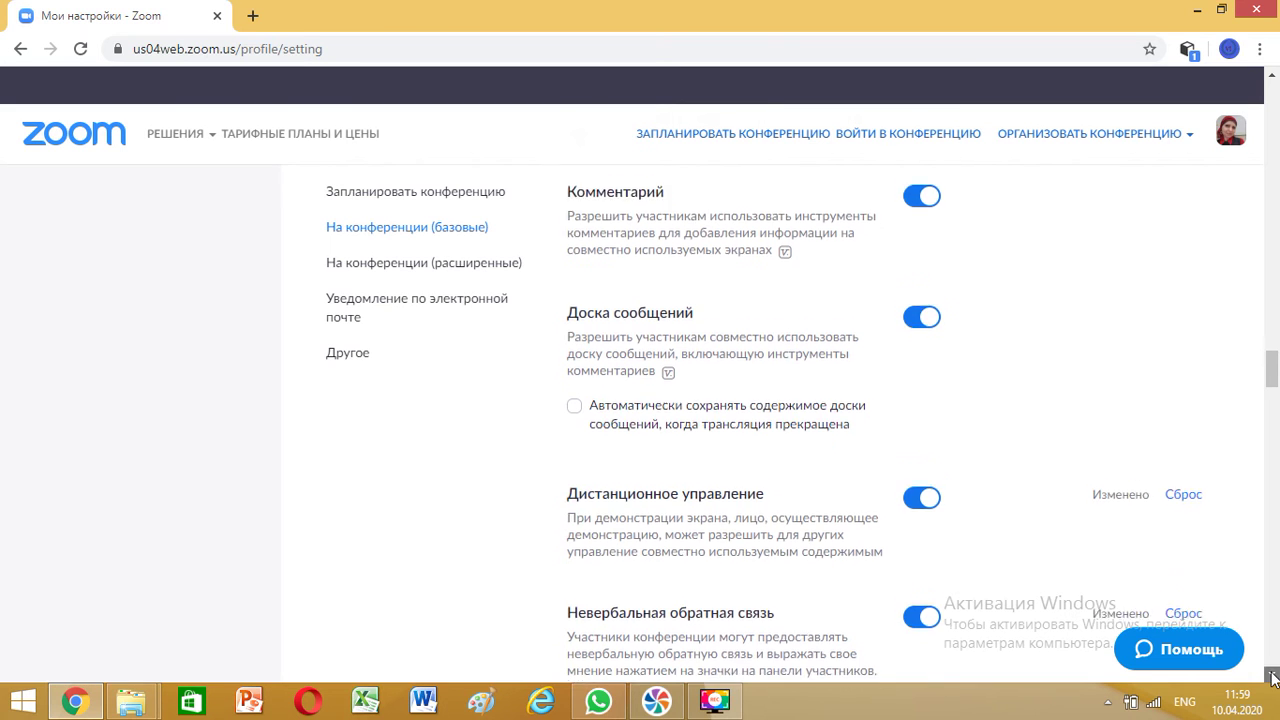
{"action": "left_click", "coordinate": [1272, 677]}
{"action": "left_click", "coordinate": [1272, 677]}
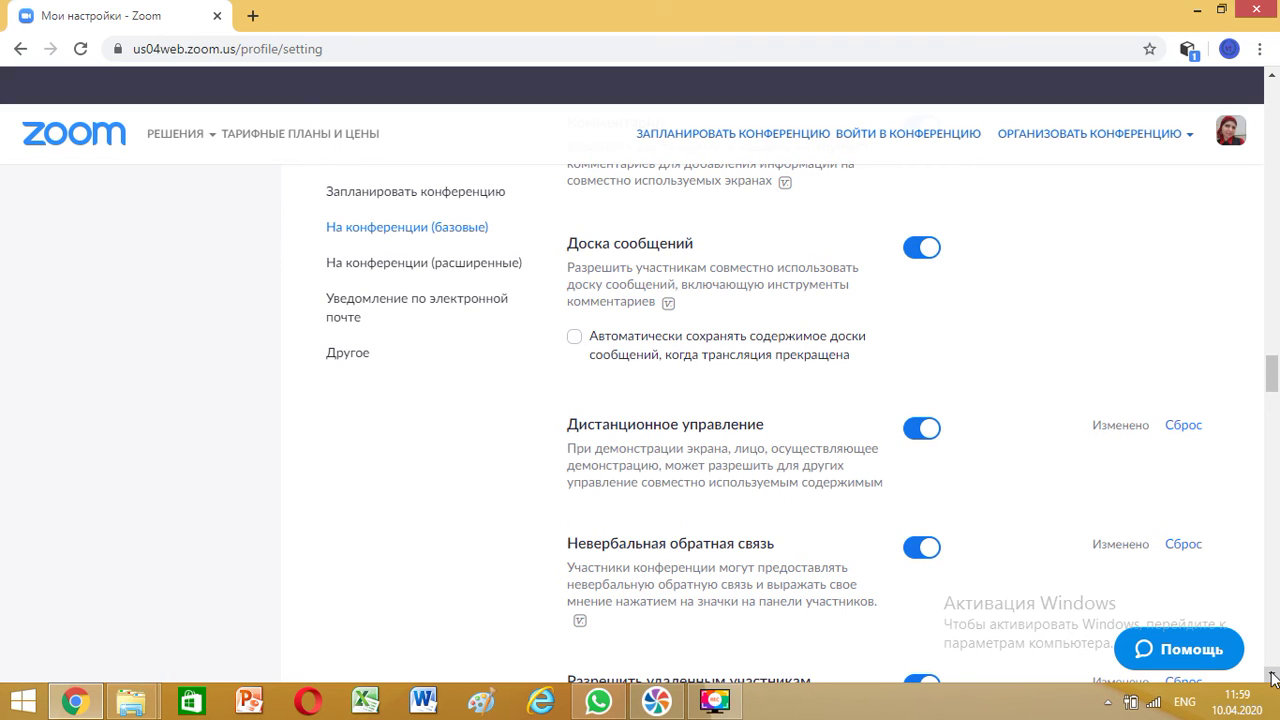
{"action": "left_click", "coordinate": [1273, 676]}
{"action": "left_click", "coordinate": [1273, 676]}
{"action": "left_click", "coordinate": [1273, 676]}
{"action": "left_click", "coordinate": [1273, 676]}
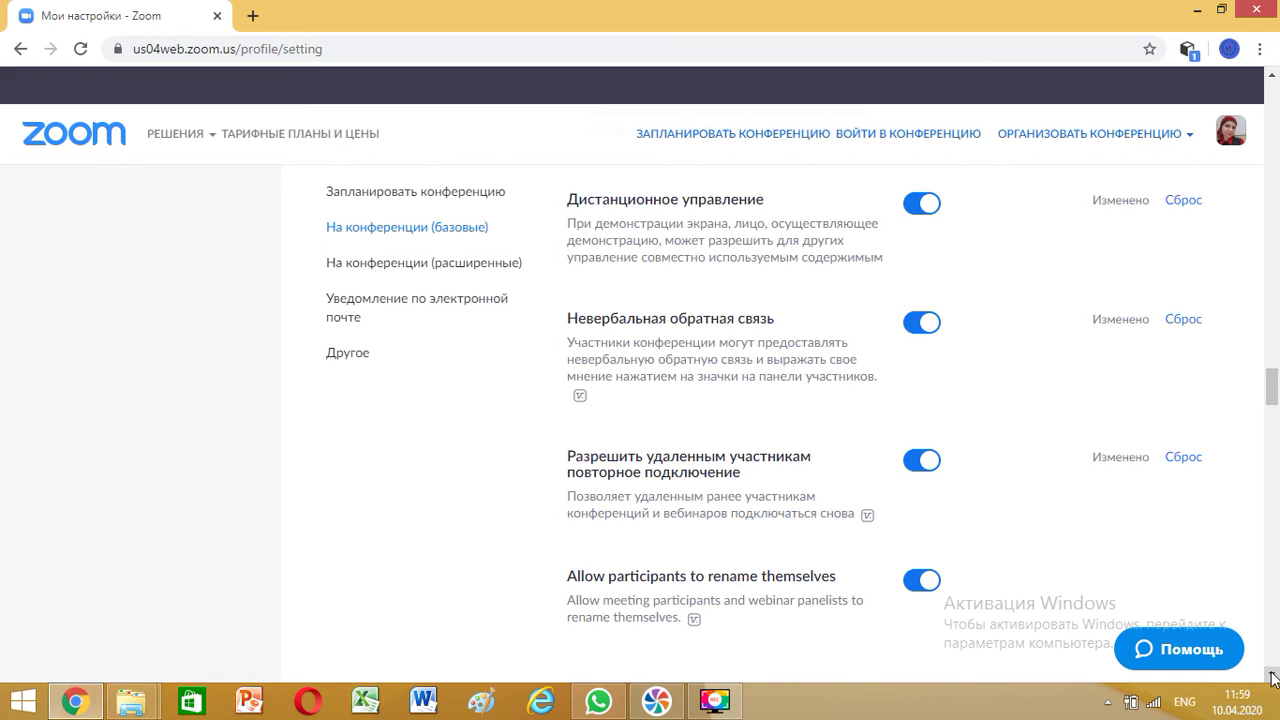
{"action": "scroll", "coordinate": [1272, 678], "scroll_direction": "down", "scroll_amount": 3}
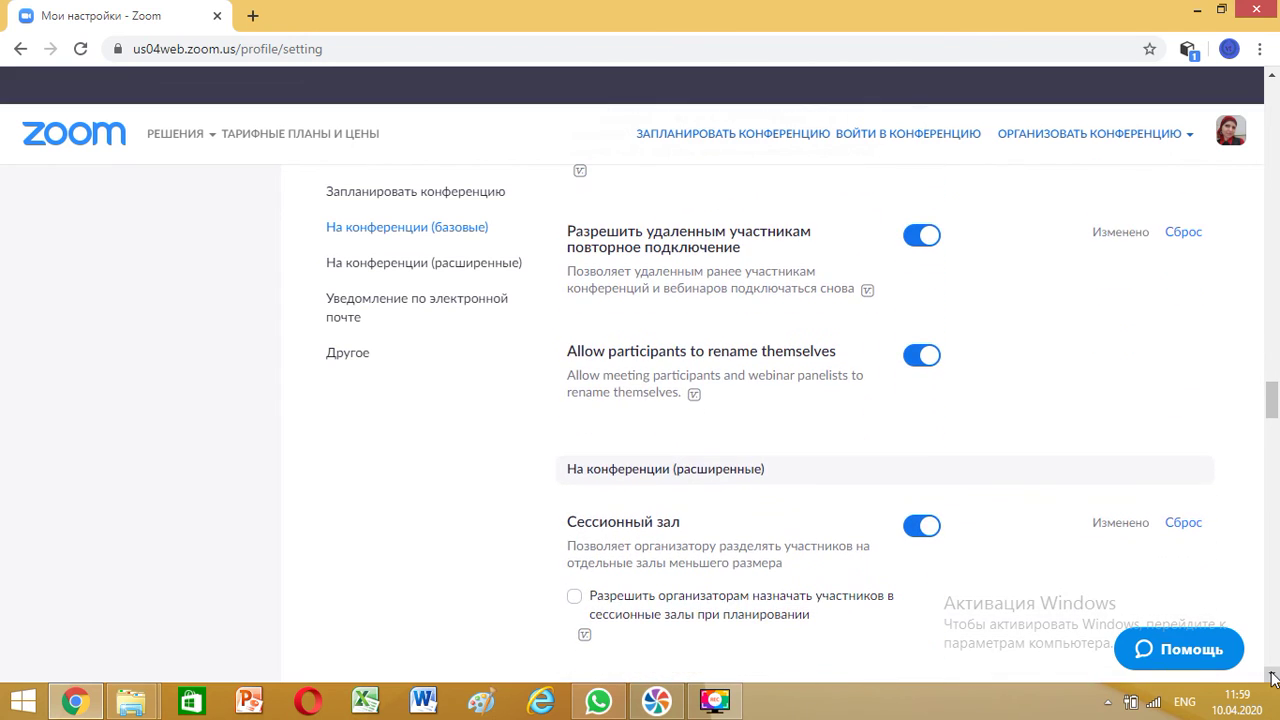
Examine the advanced in-meeting settings, including breakout rooms and waiting room, followed by the email notification and other settings.
{"action": "left_click", "coordinate": [1272, 677]}
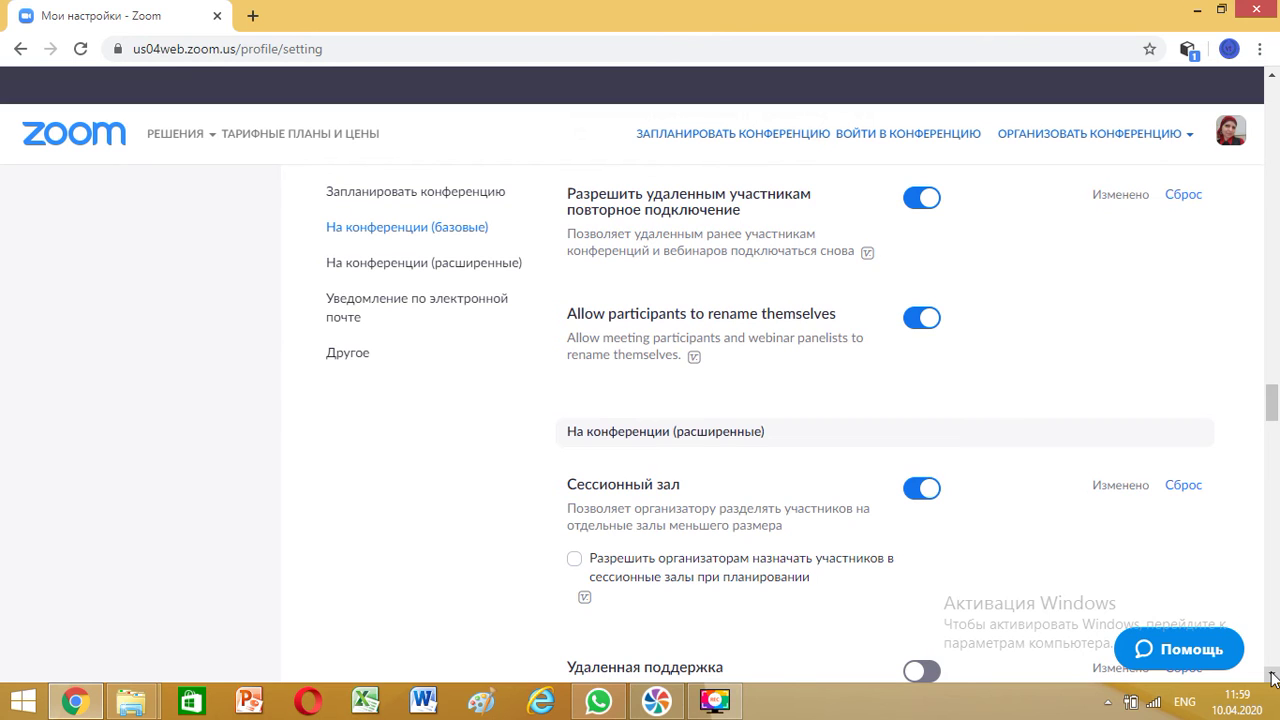
{"action": "scroll", "coordinate": [1272, 678], "scroll_direction": "down", "scroll_amount": 2}
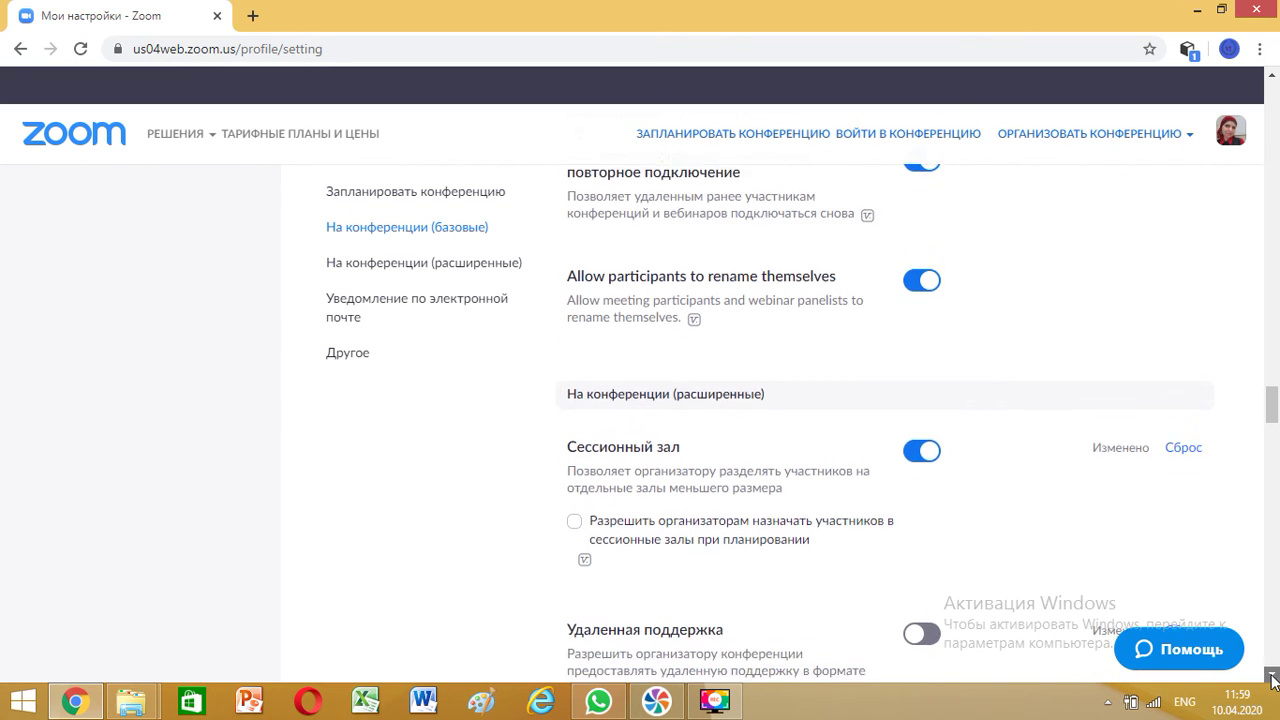
{"action": "scroll", "coordinate": [1272, 678], "scroll_direction": "down", "scroll_amount": 1}
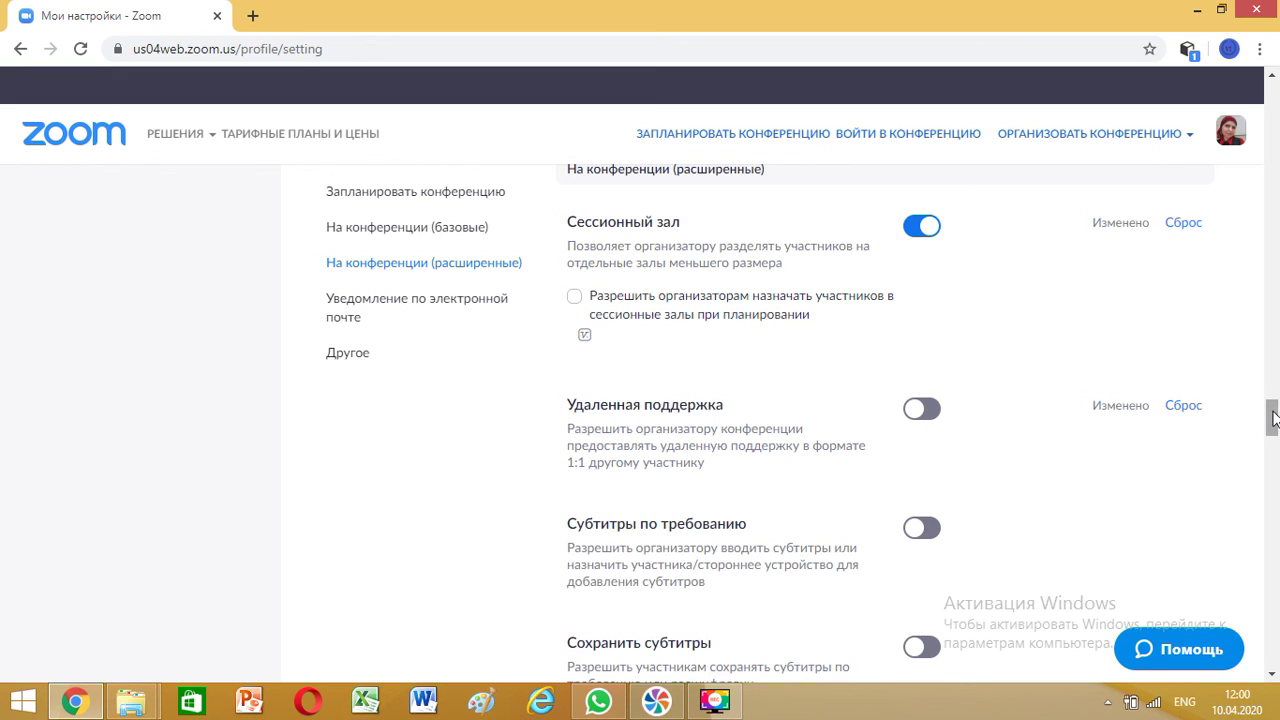
{"action": "left_click_drag", "start_coordinate": [1274, 418], "coordinate": [1275, 513]}
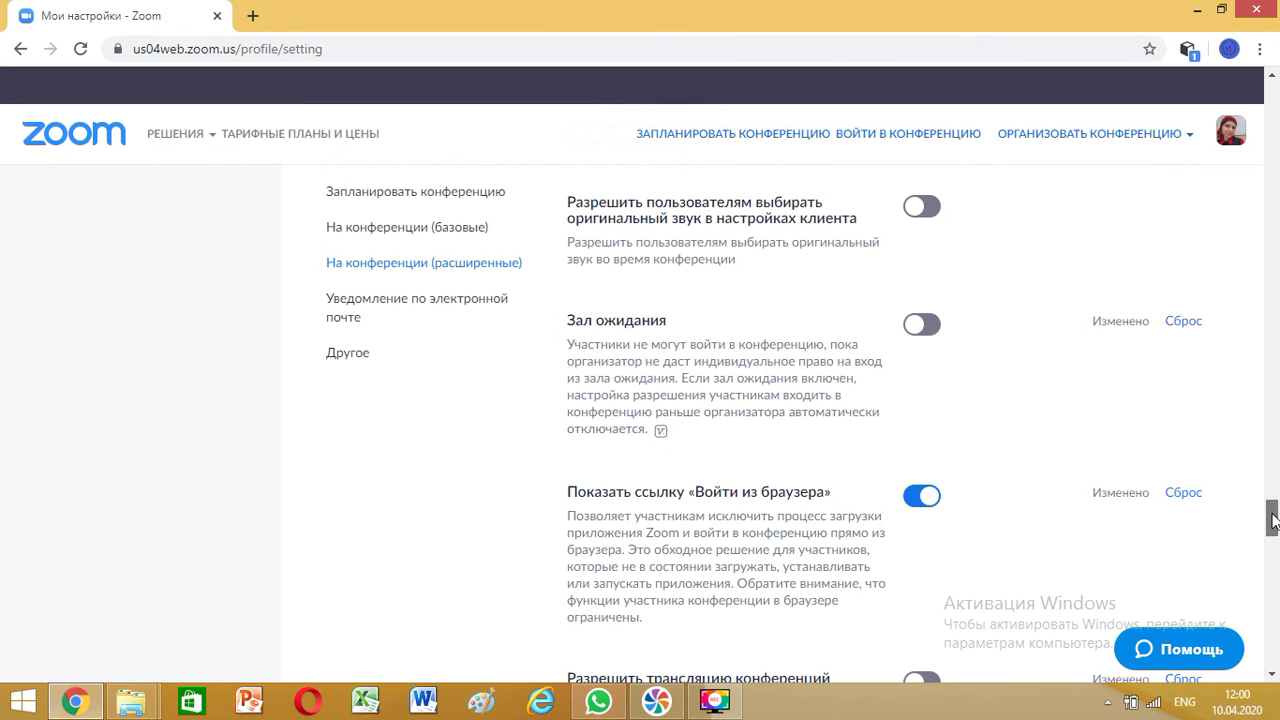
{"action": "left_click_drag", "start_coordinate": [1275, 516], "coordinate": [1274, 533]}
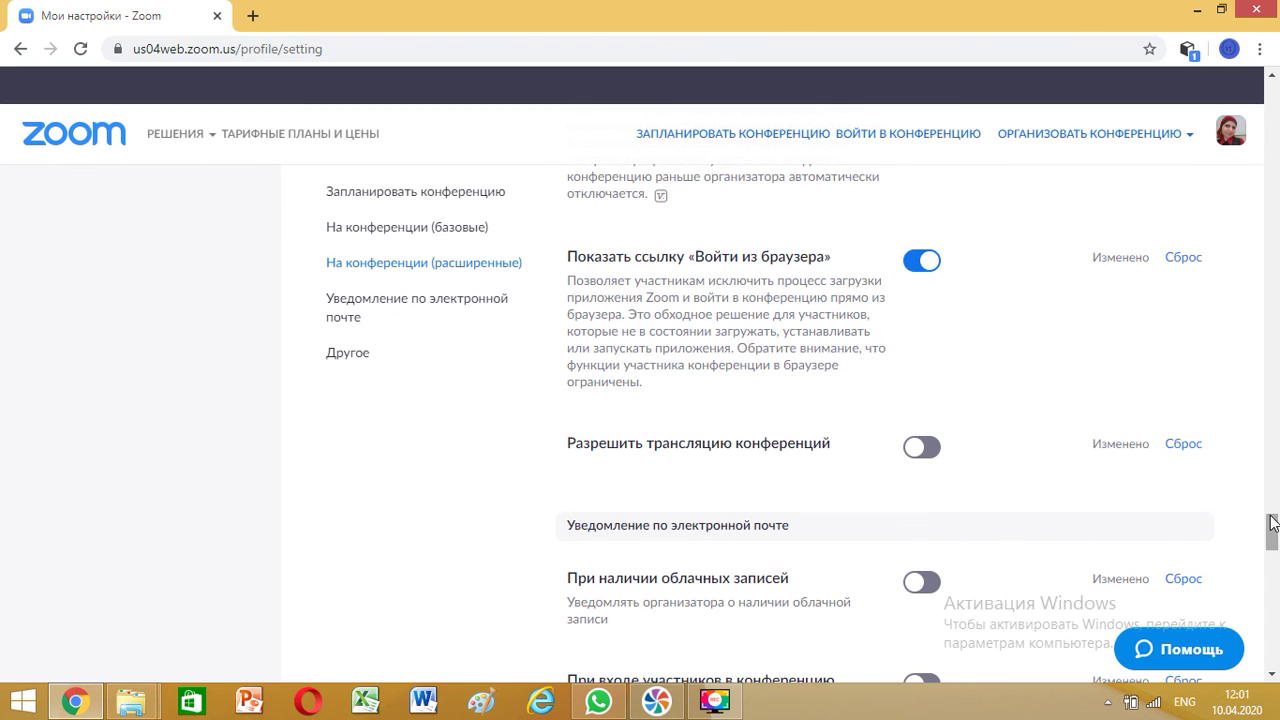
{"action": "left_click_drag", "start_coordinate": [1275, 530], "coordinate": [1275, 543]}
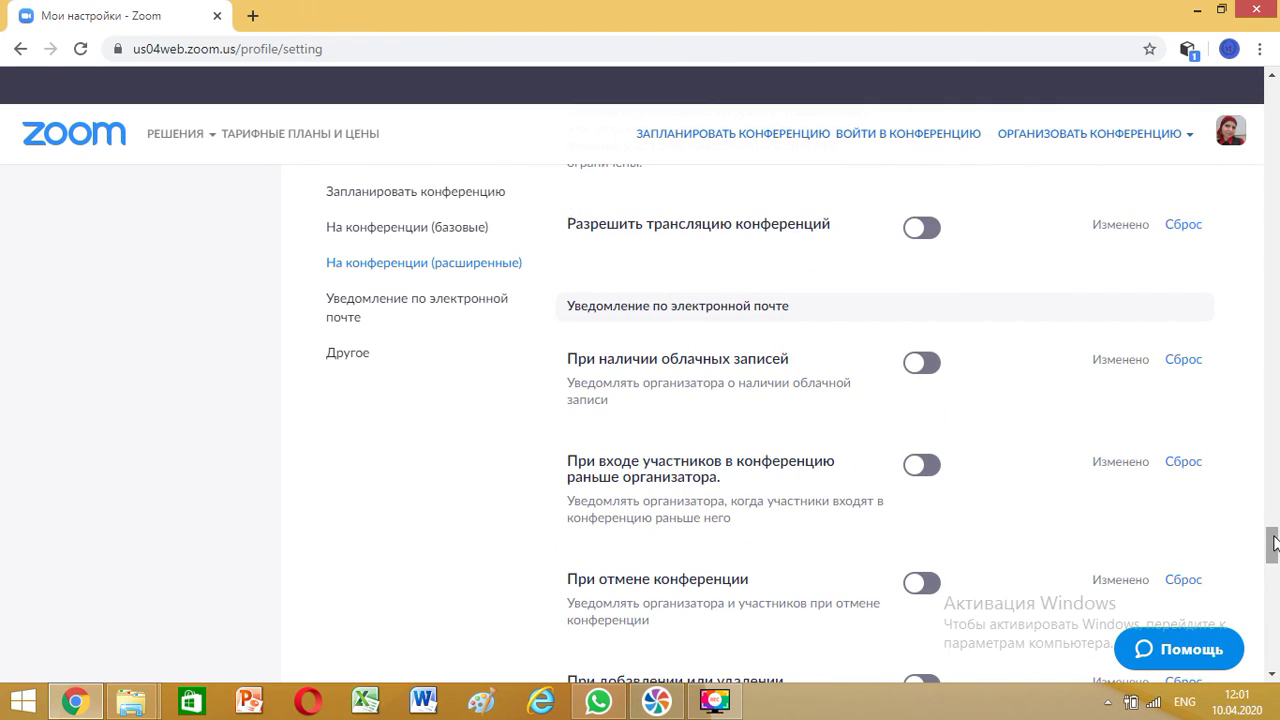
{"action": "left_click_drag", "start_coordinate": [1275, 543], "coordinate": [1275, 628]}
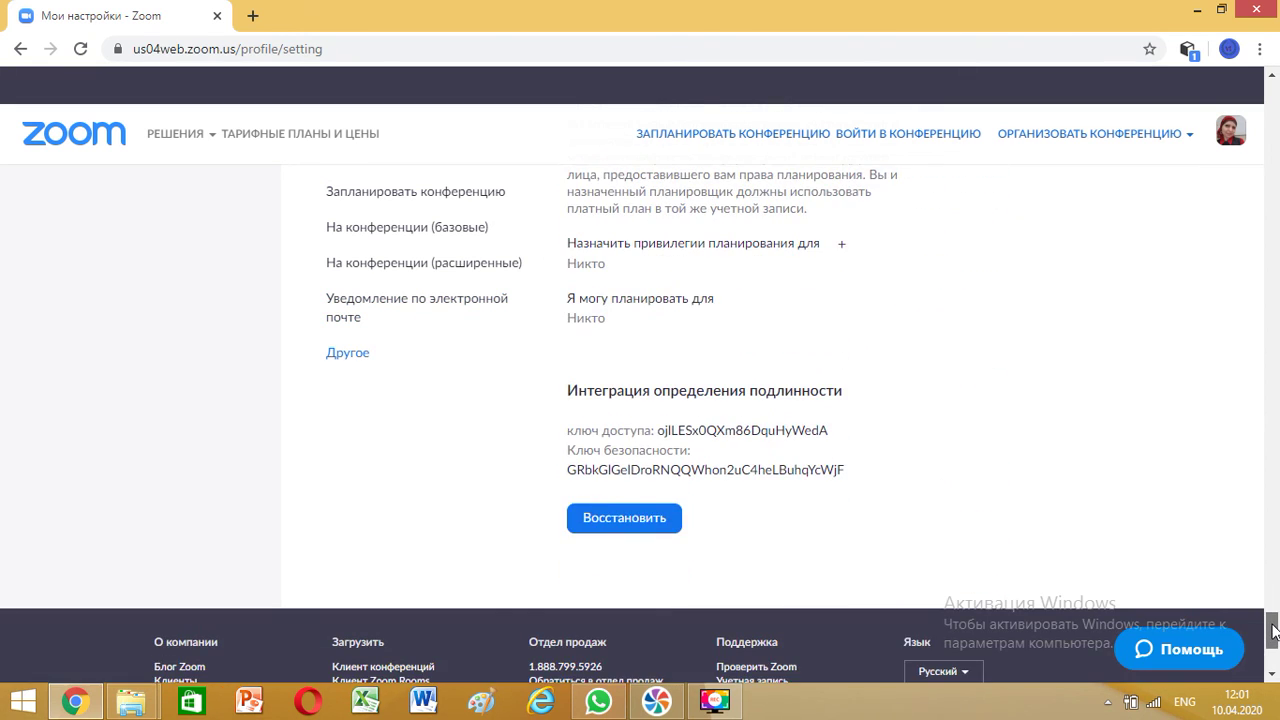
{"action": "left_click", "coordinate": [728, 706]}
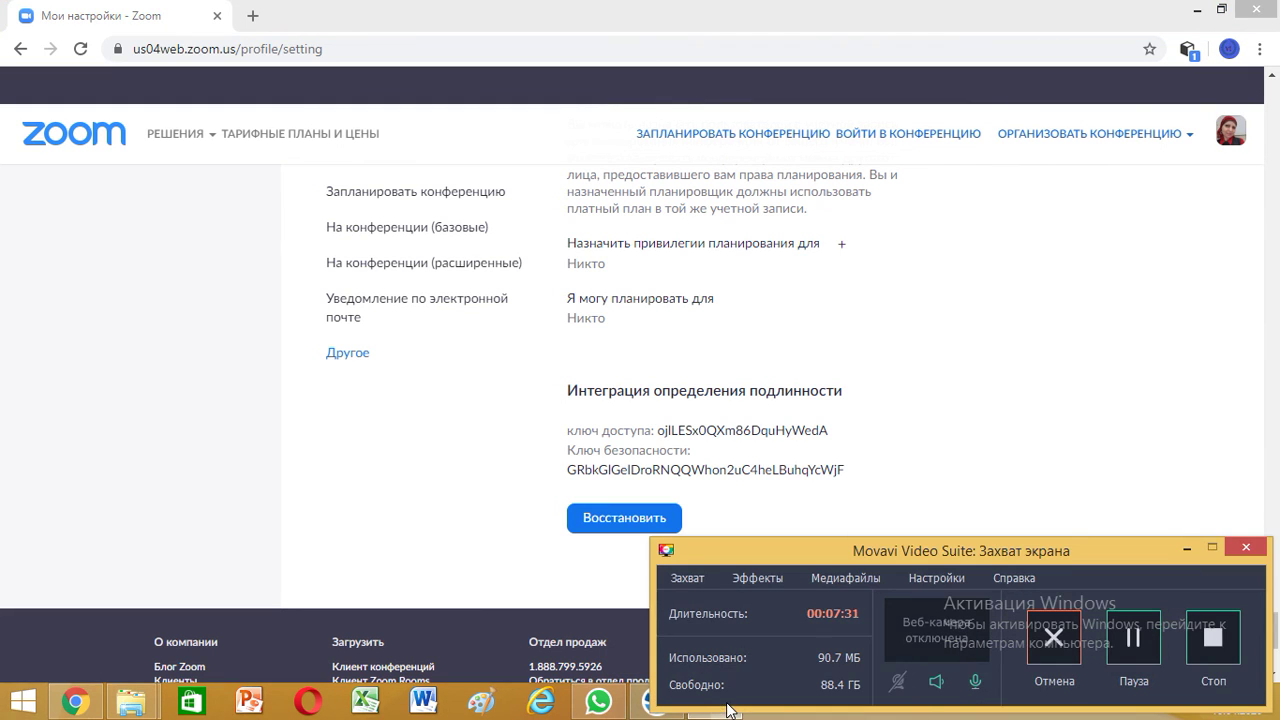